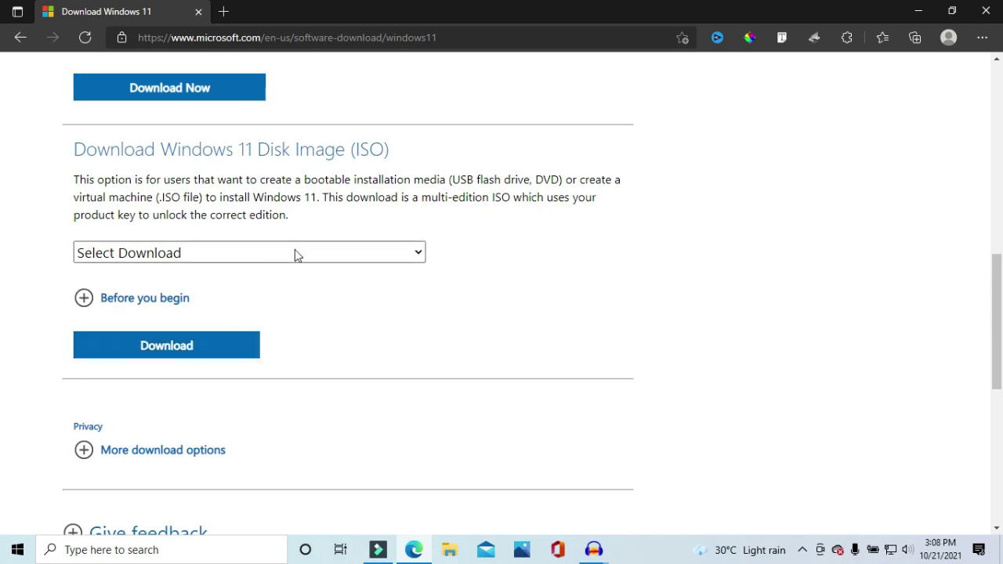
Step: Select Windows 11 under the Disk Image (ISO) section and request its download
click(265, 262)
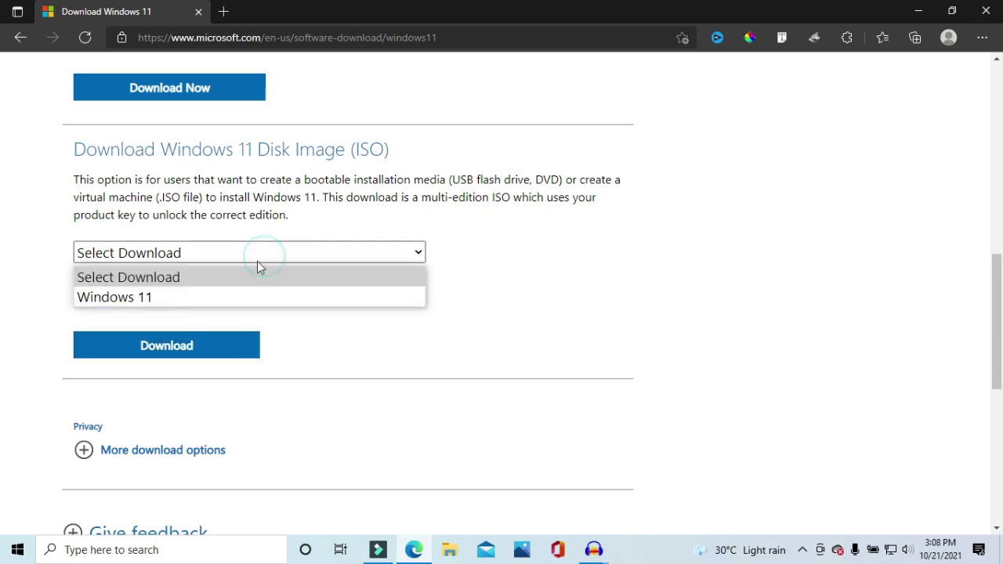
click(192, 307)
click(186, 348)
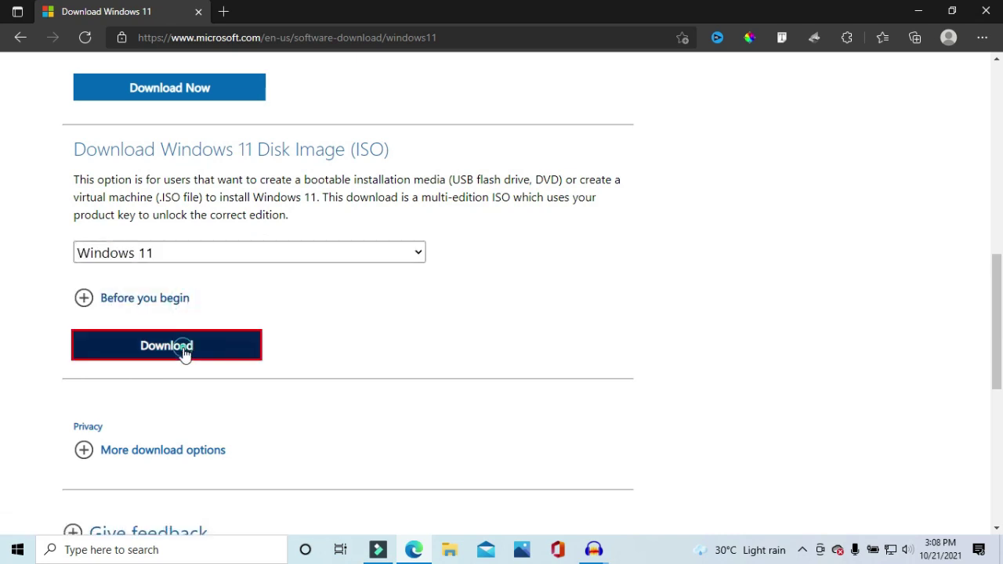
Step: Choose English as the product language and confirm it
scroll(186, 349, down, 2)
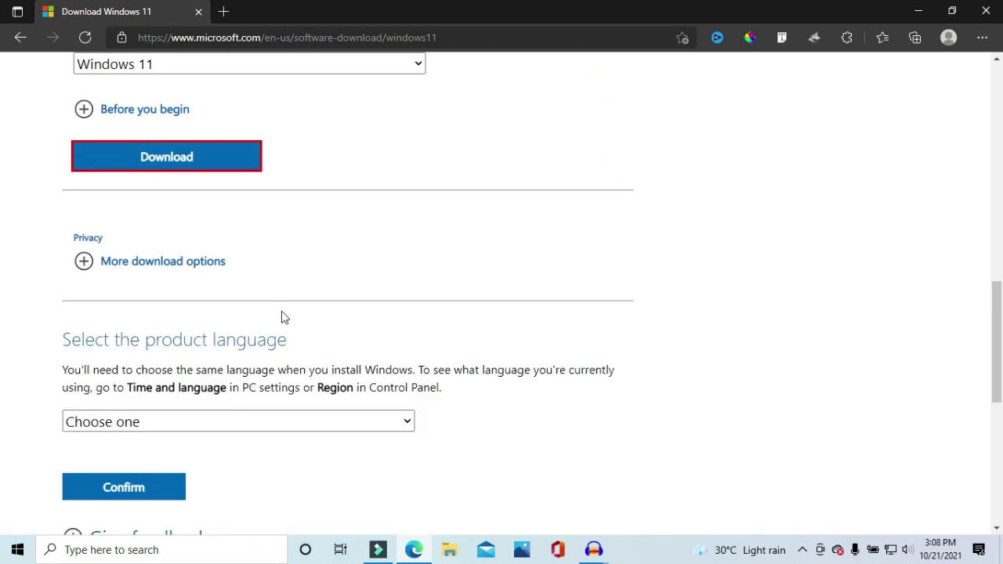
scroll(284, 317, down, 2)
click(240, 287)
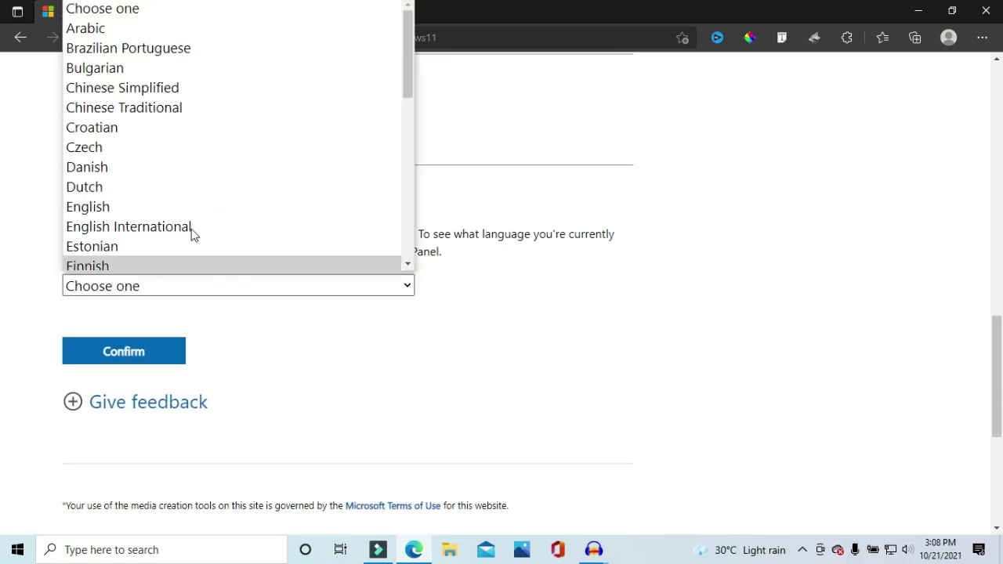
click(122, 202)
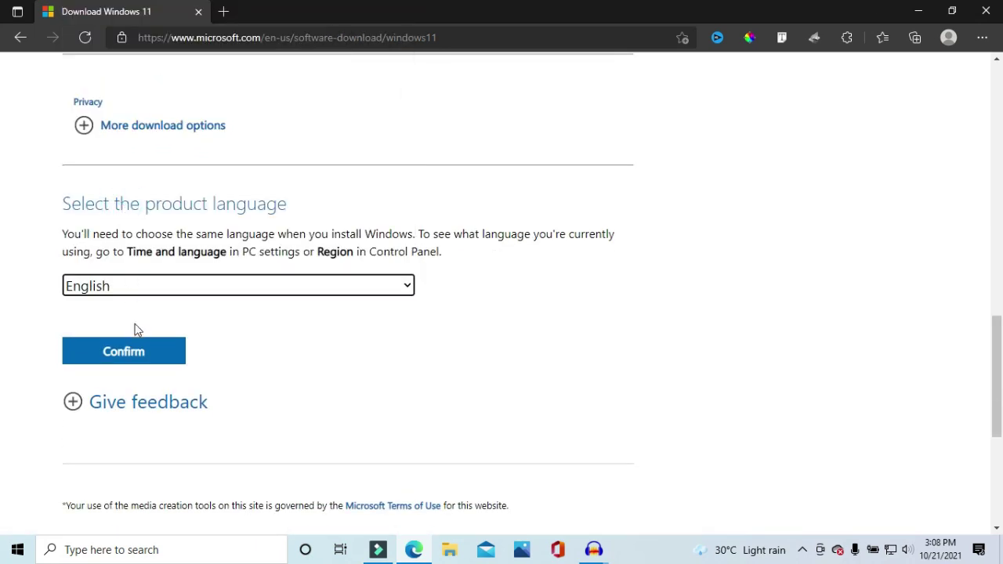
click(137, 352)
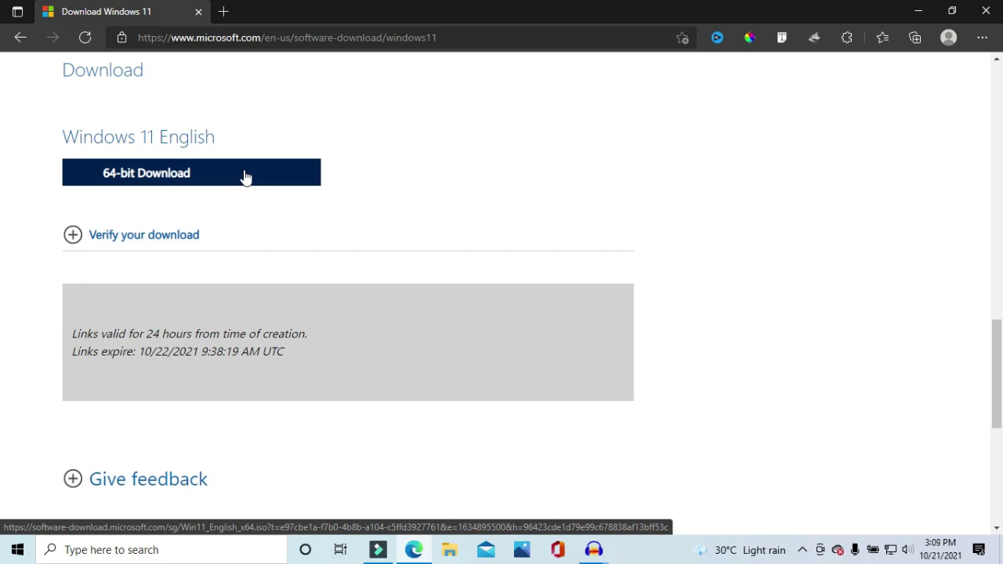
Step: Start the 64-bit Windows 11 English ISO download and pause it
click(182, 175)
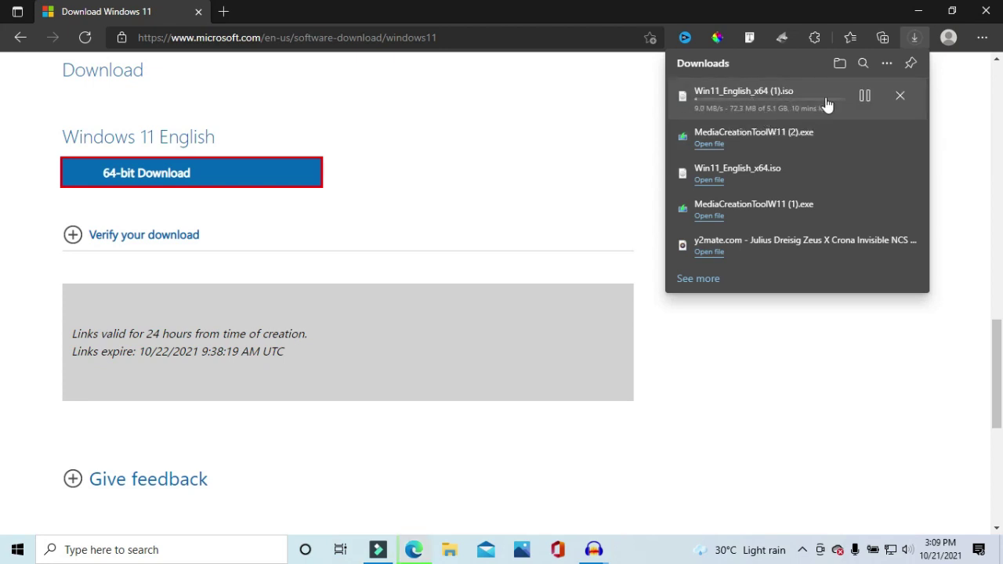
click(864, 97)
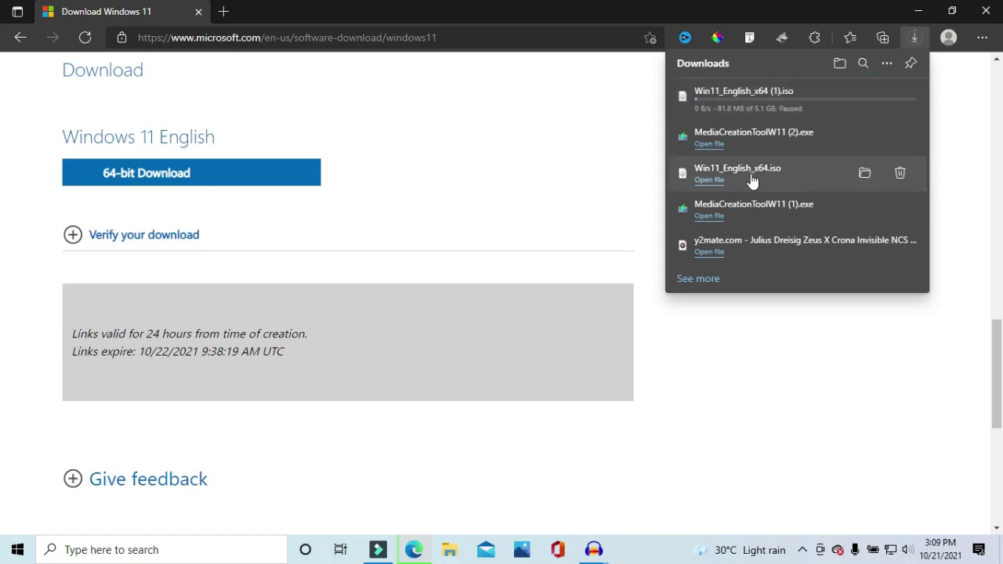
Step: Run the downloaded MediaCreationToolW11 (2).exe and accept its license terms
scroll(389, 188, up, 3)
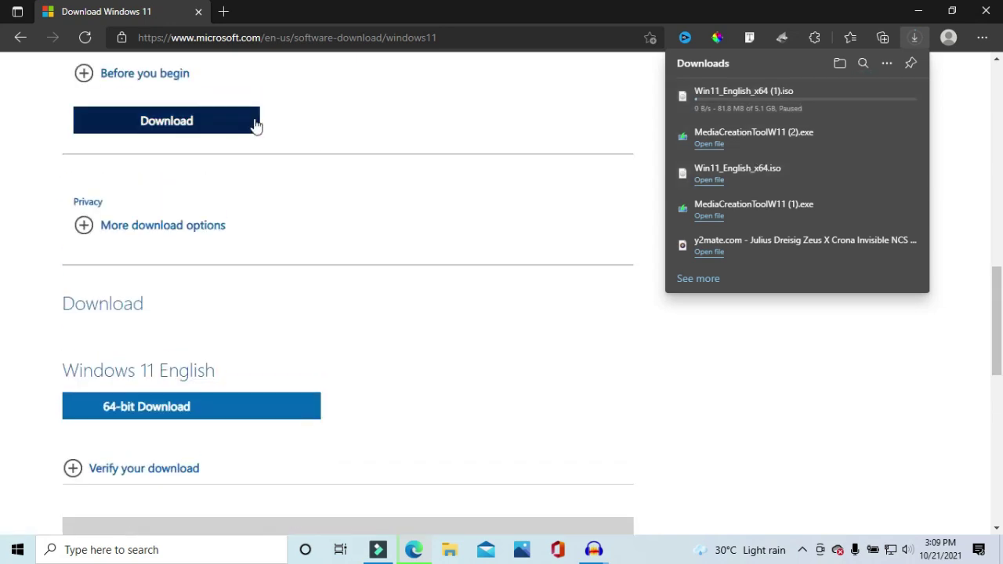
scroll(254, 126, up, 2)
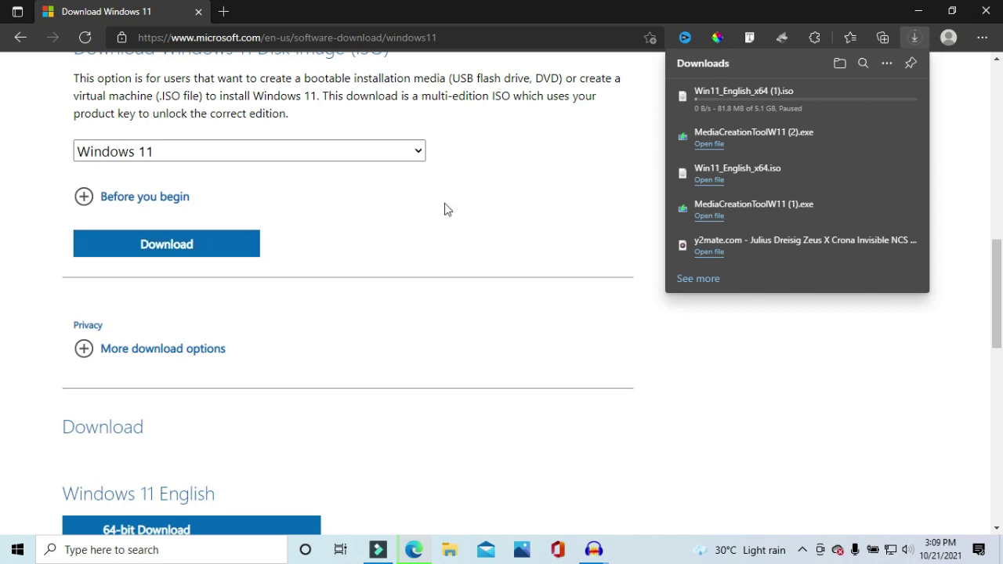
click(741, 135)
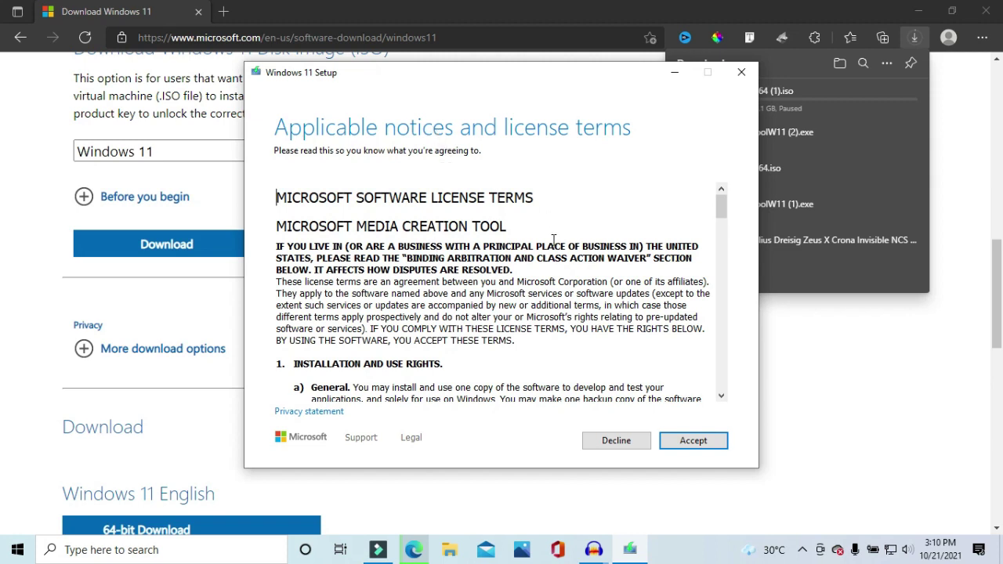
click(694, 441)
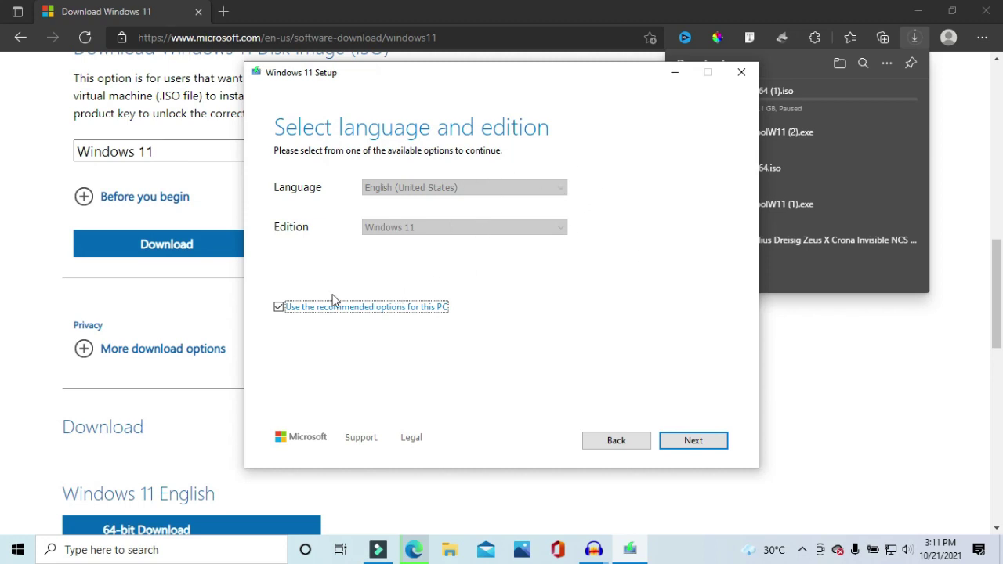
Step: Keep the recommended language and edition options for this PC and continue the setup
click(279, 308)
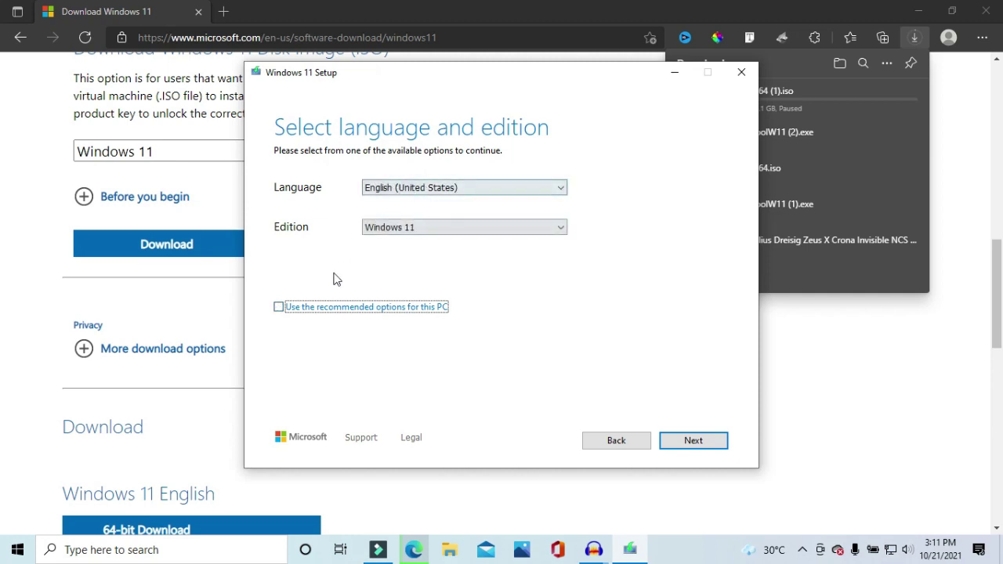
click(279, 308)
click(690, 442)
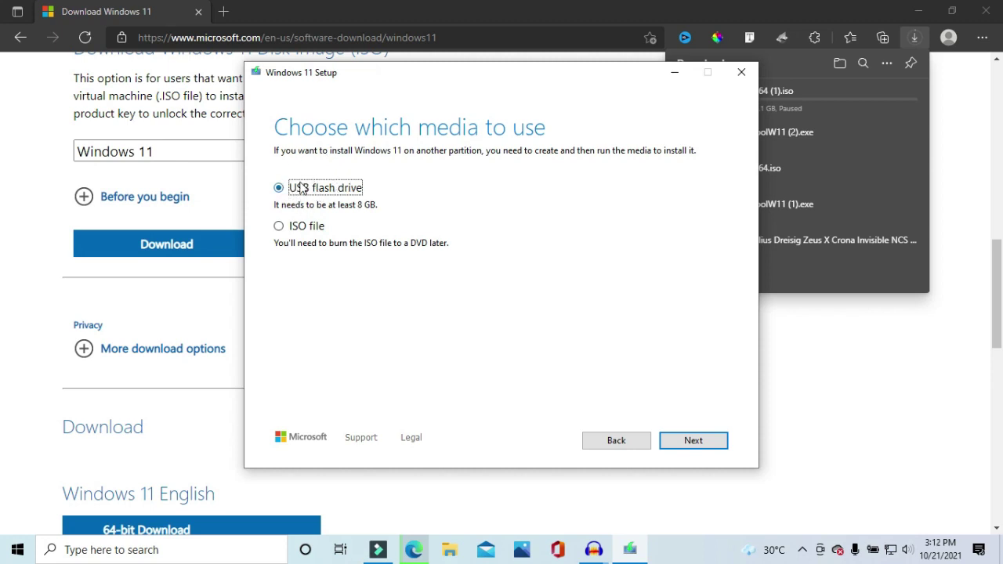
Step: Create the Windows 11 installation media on the USB flash drive D: (ESD-USB) and finish the setup
click(685, 445)
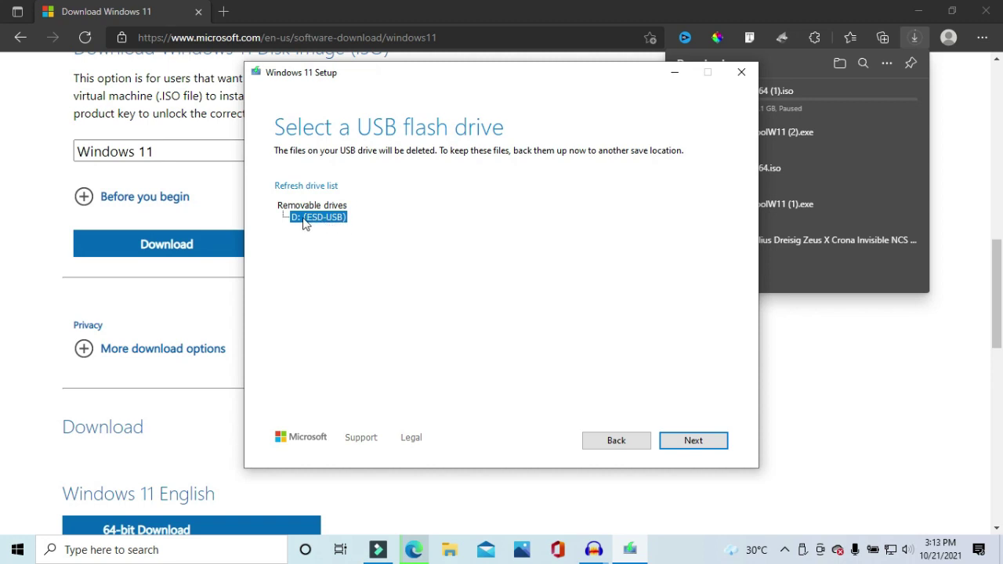
click(693, 444)
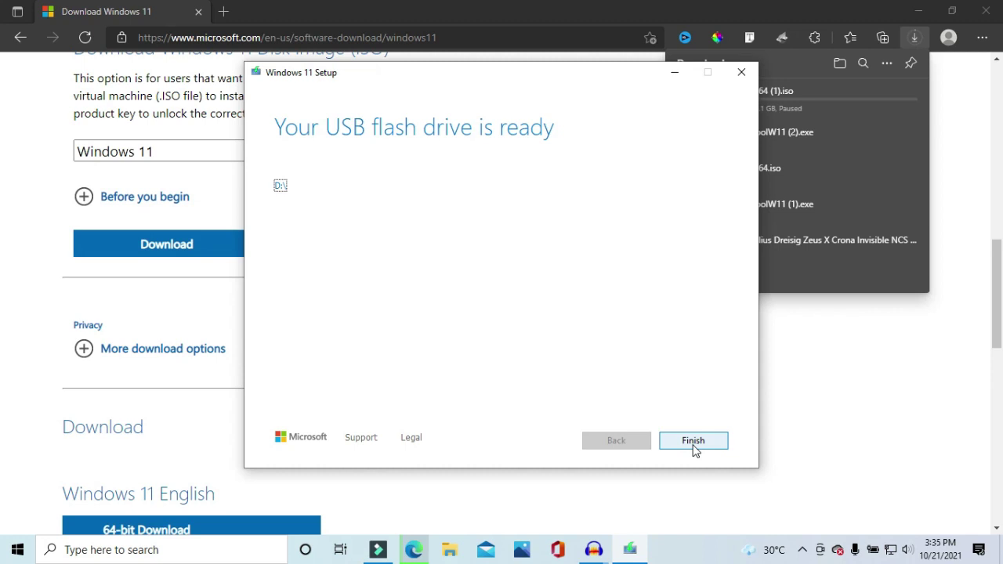
click(694, 441)
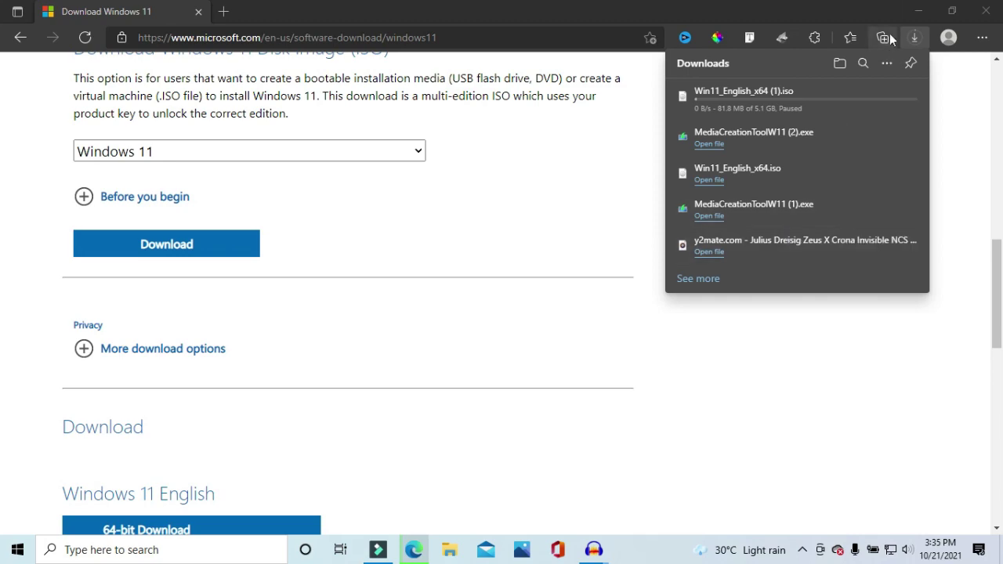
Step: Examine the installation files on the ESD-USB (D:) drive in File Explorer, then close the window
click(923, 18)
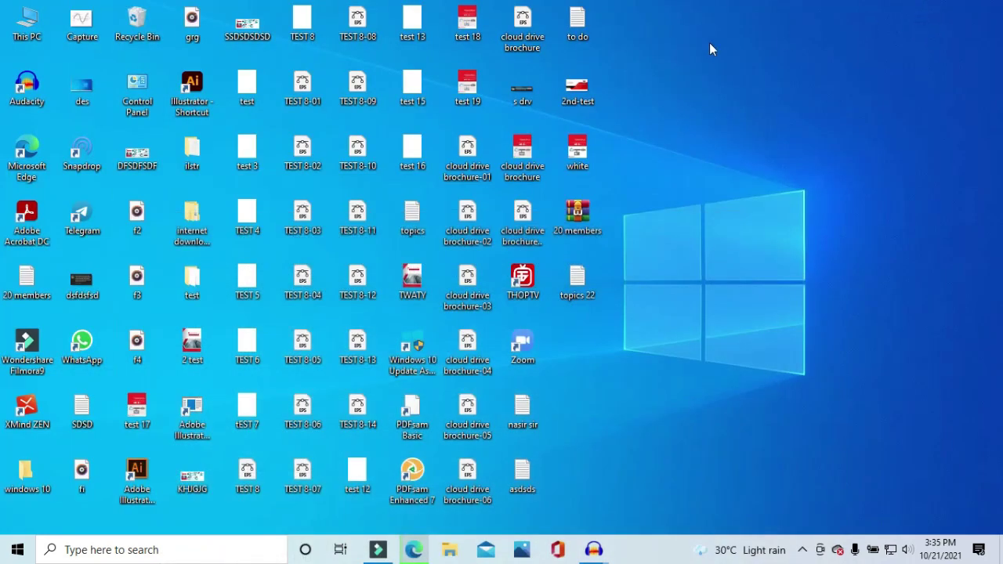
double_click(27, 29)
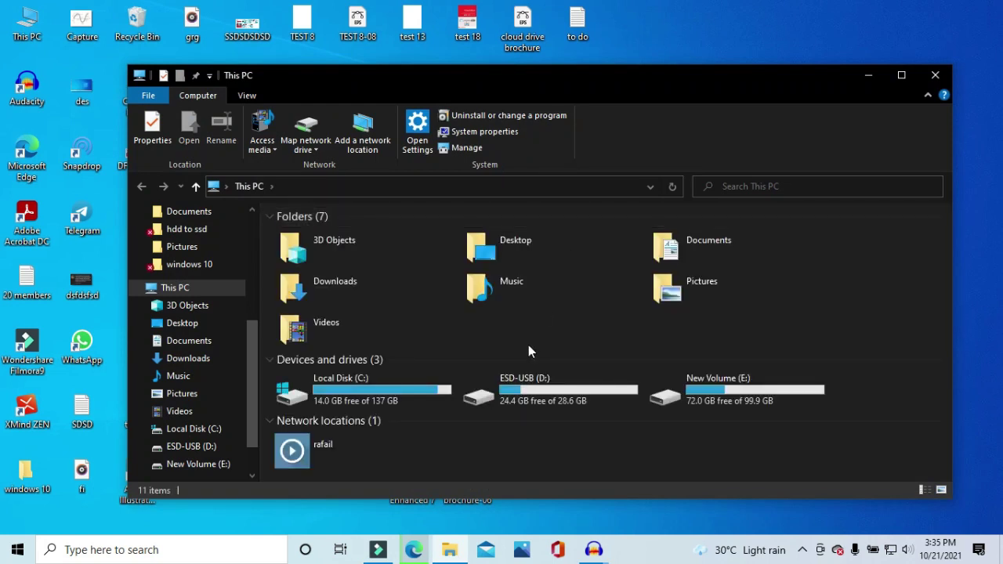
click(548, 399)
double_click(548, 400)
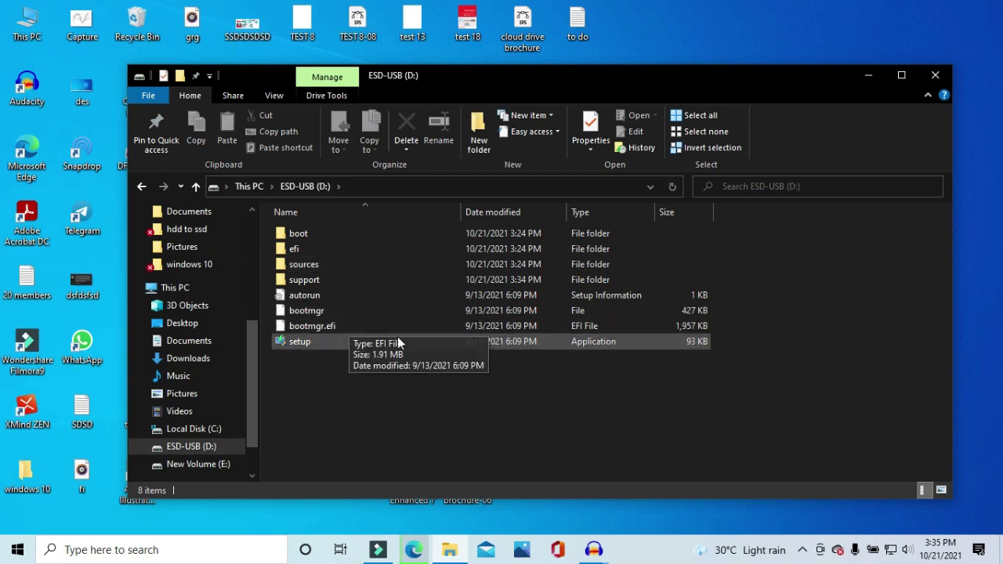
click(141, 187)
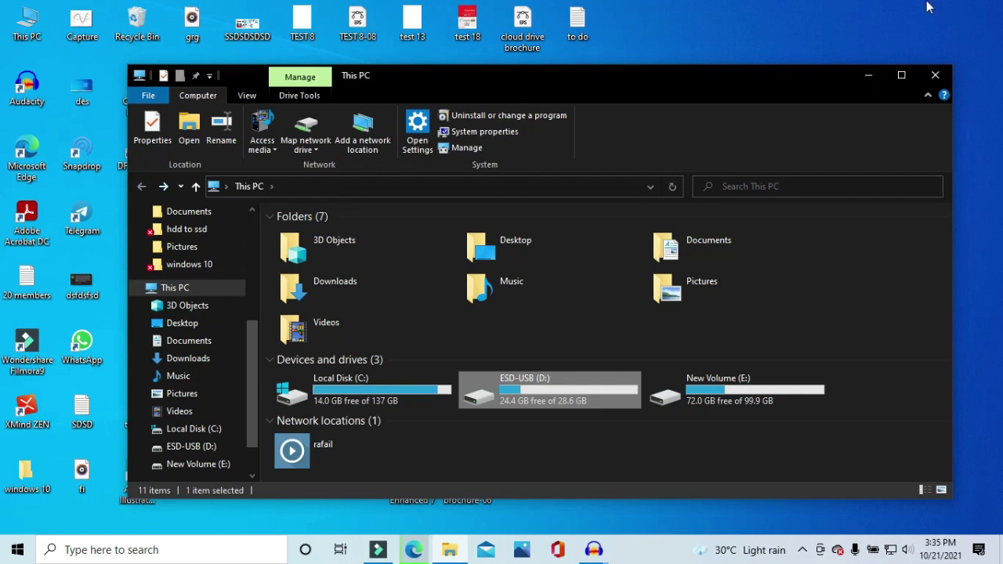
click(935, 76)
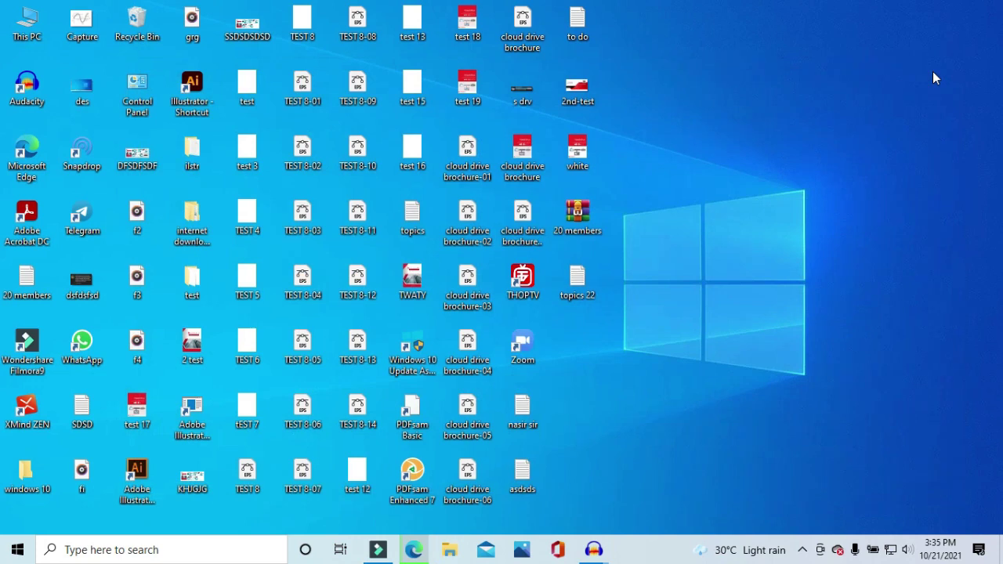
Step: Switch back to Microsoft Edge, search Google for "rufus" in a new tab and open the rufus.ie site
click(411, 549)
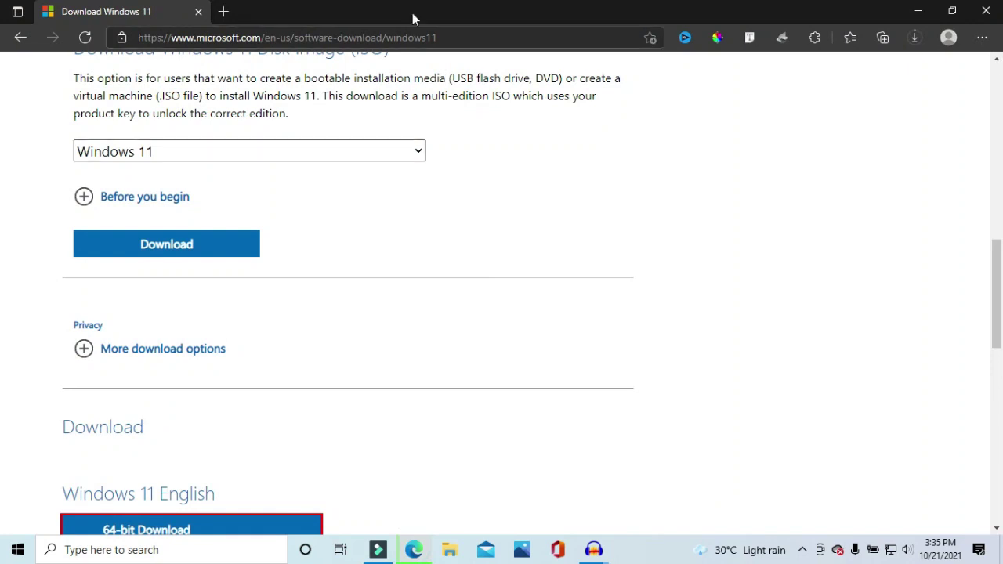
click(224, 12)
text(goog)
key(Return)
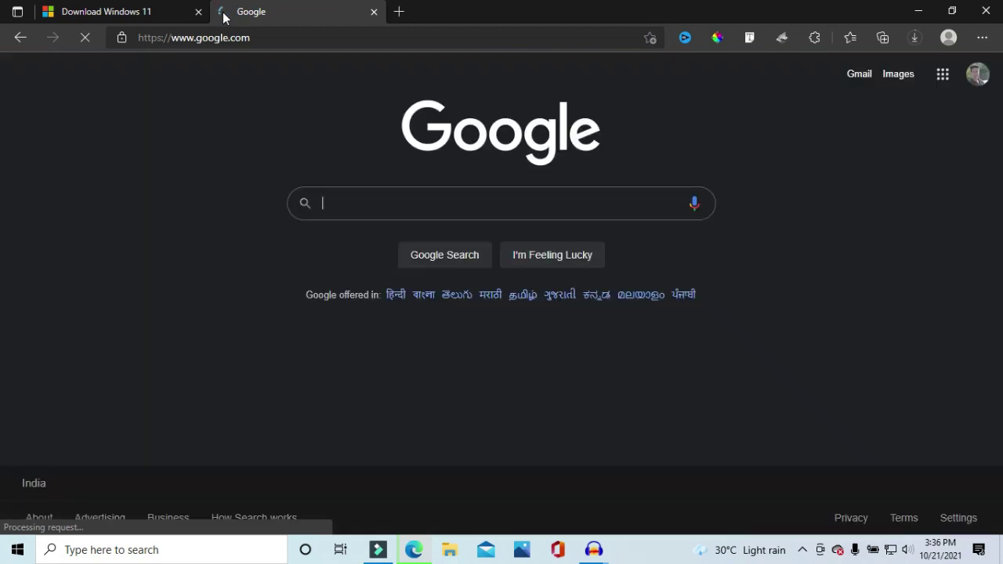
text(rufus)
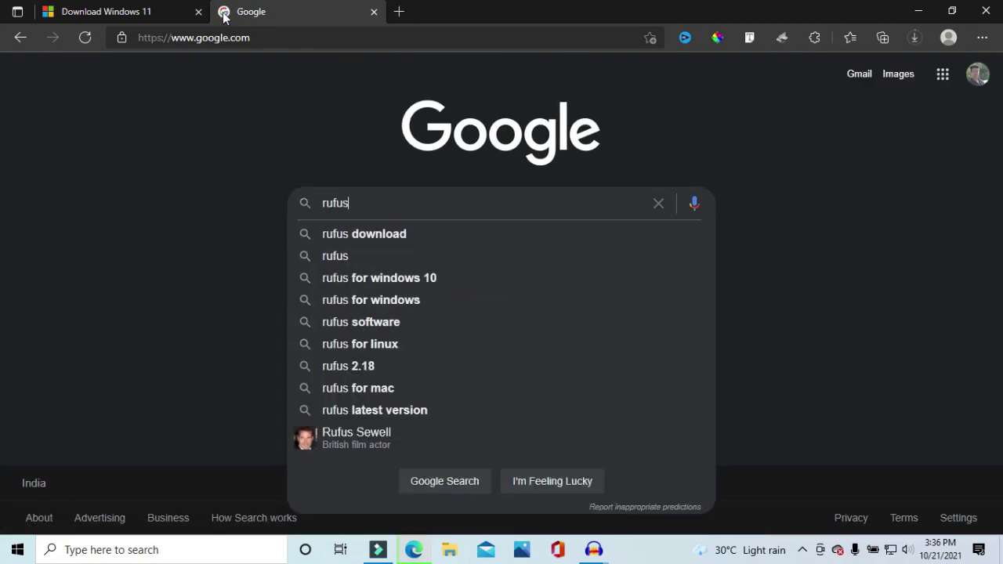
key(Return)
click(196, 213)
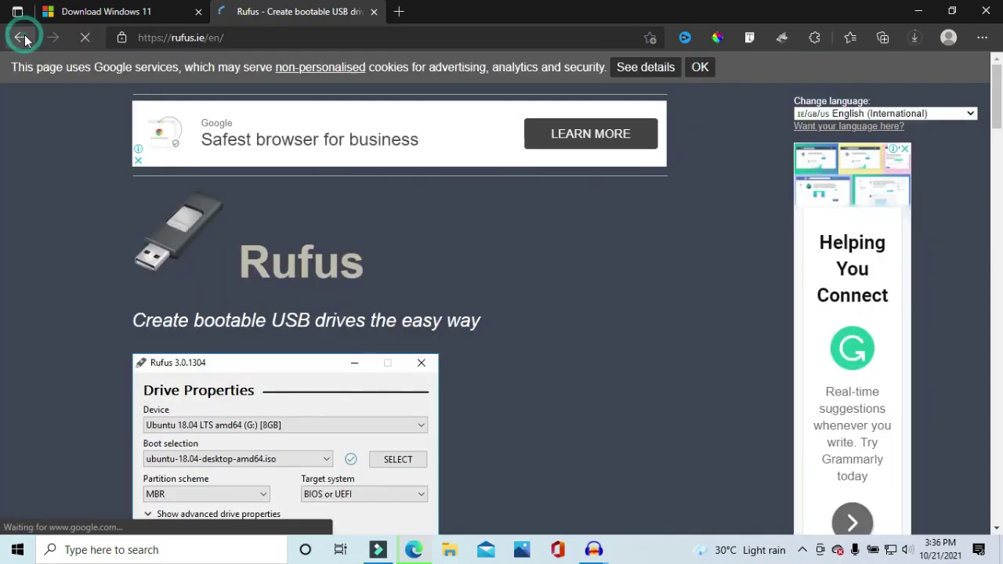
click(21, 37)
click(281, 213)
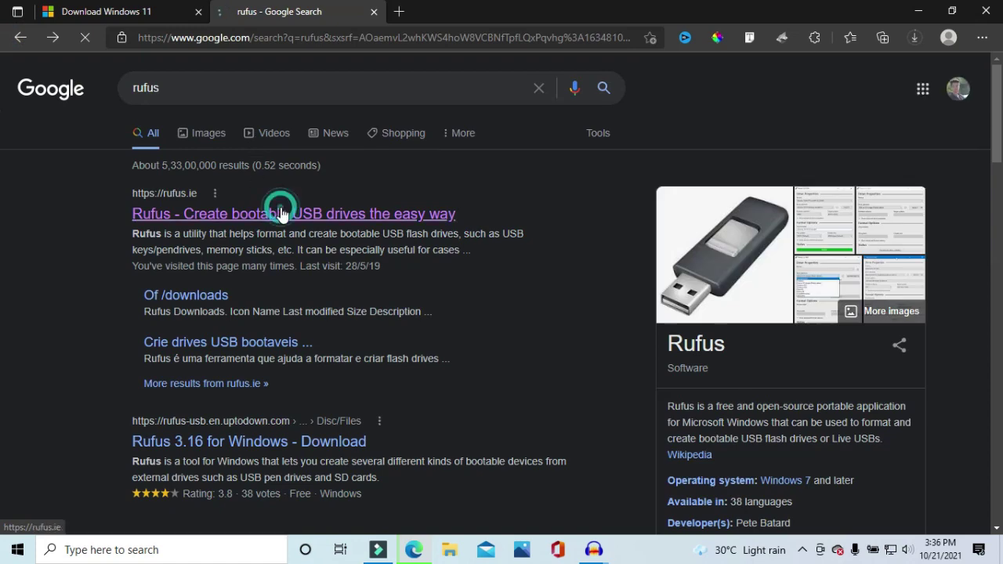
Step: Download Rufus 3.16 from the Rufus page and dismiss the advertisement
scroll(359, 274, down, 4)
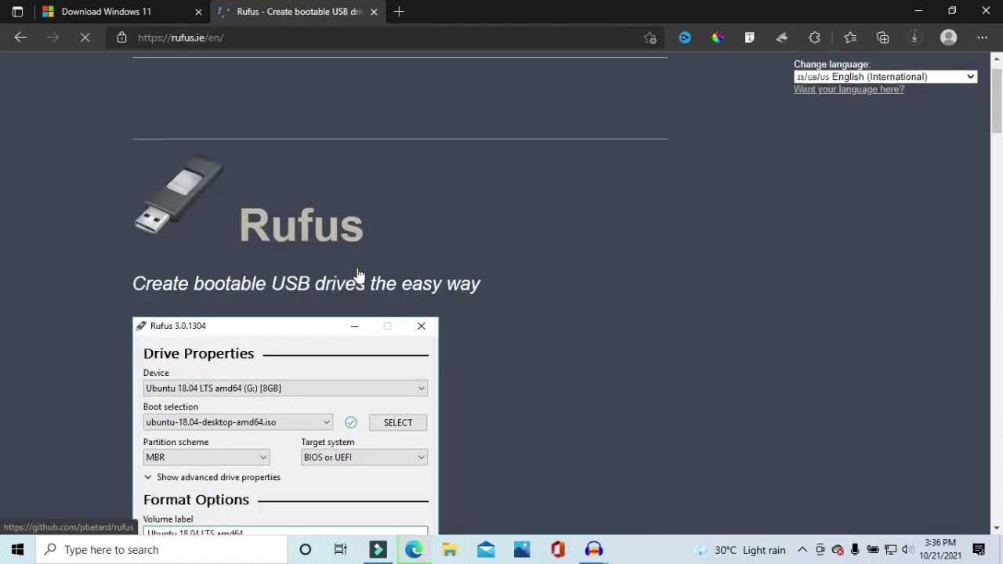
scroll(359, 272, down, 9)
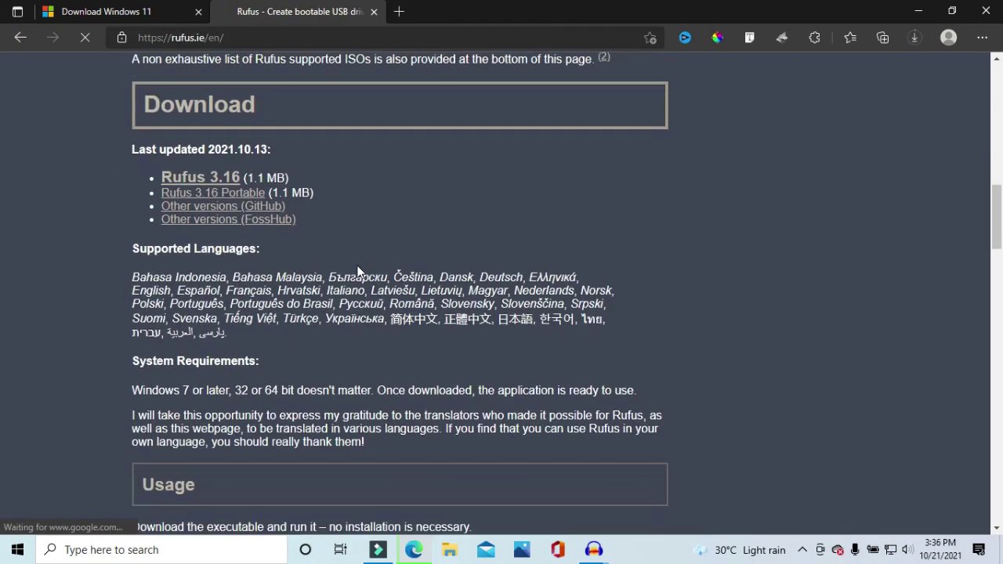
click(179, 148)
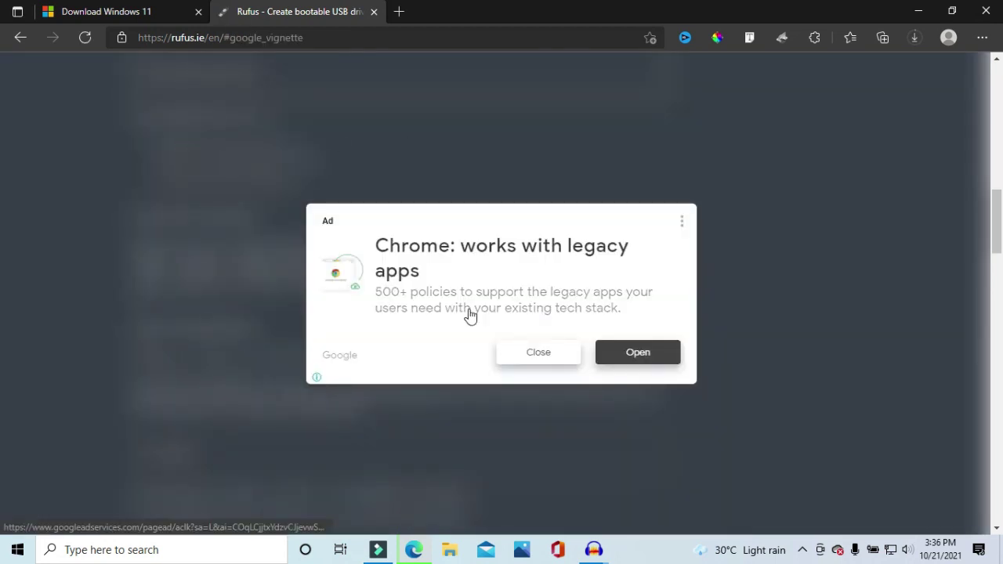
click(552, 354)
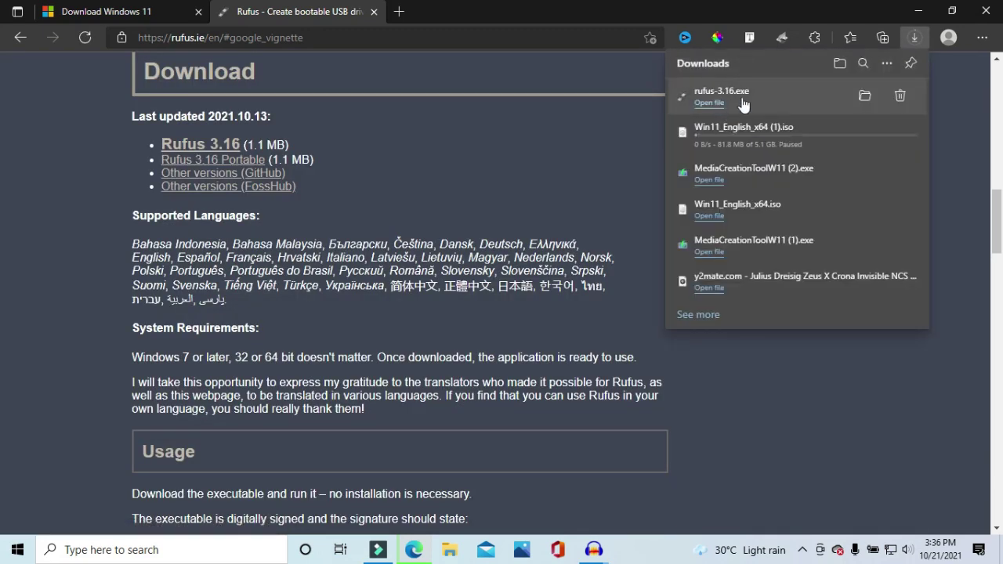
Step: Launch the downloaded rufus-3.16.exe and decline online checks for application updates
click(783, 104)
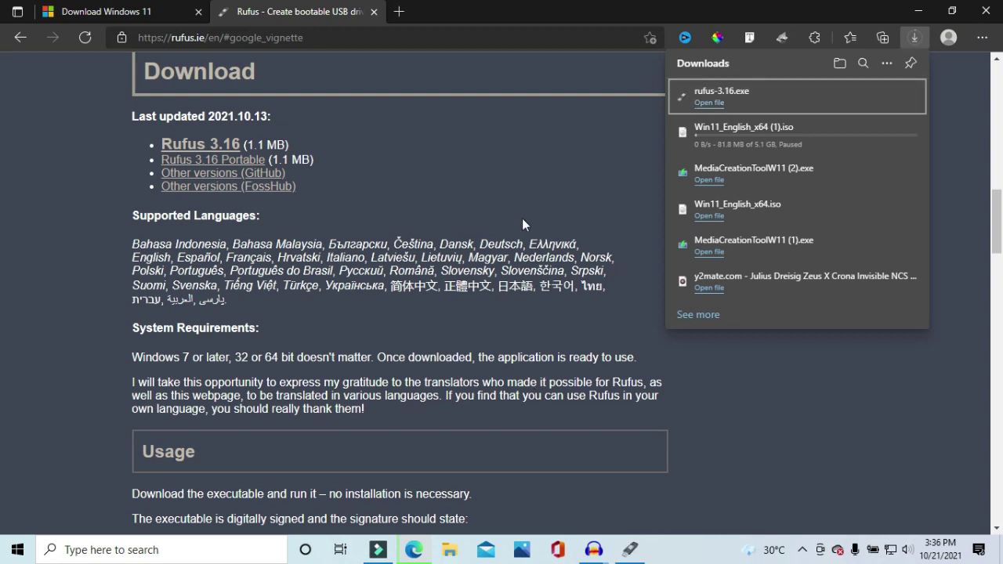
click(916, 13)
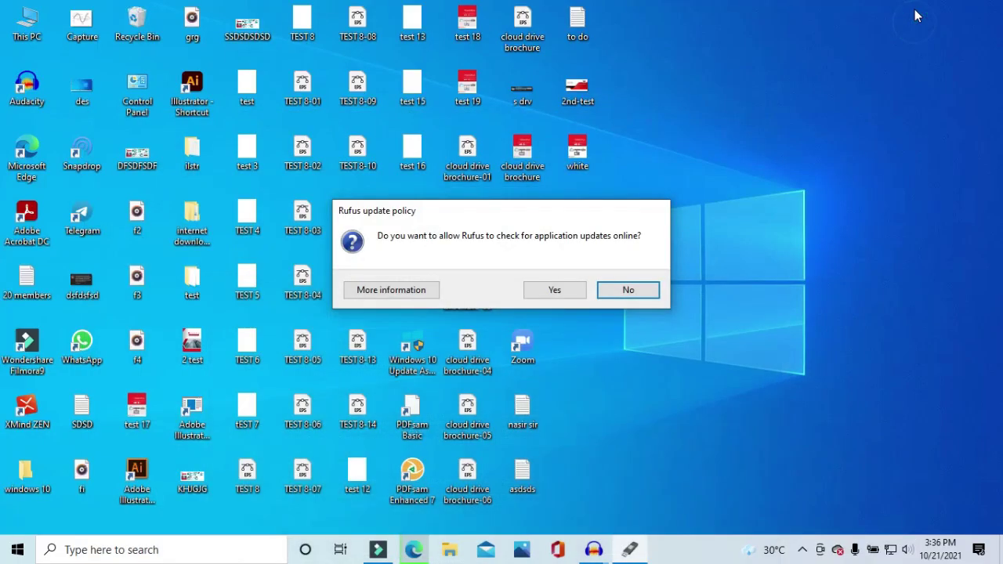
click(627, 291)
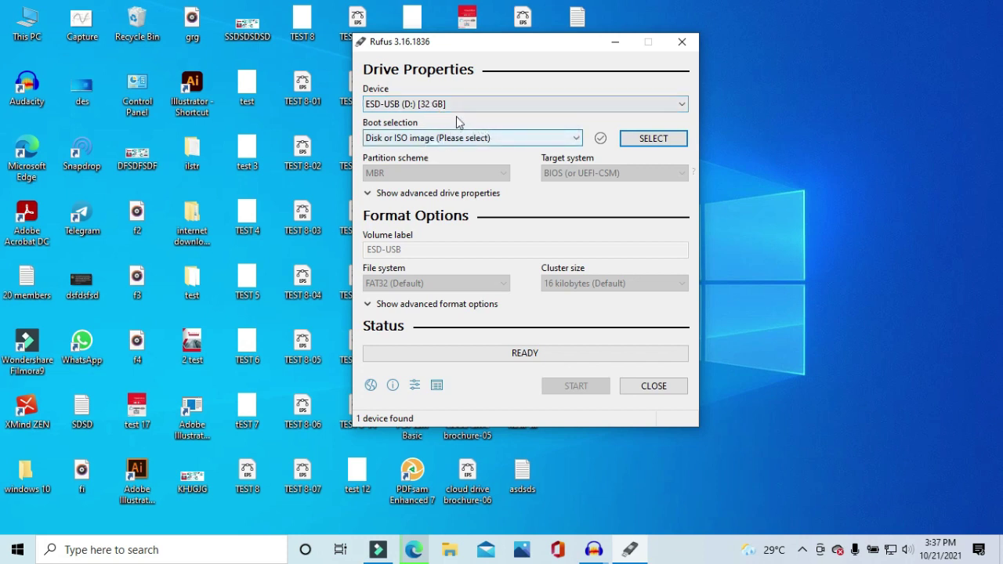
Step: Check the Windows 11 ISO page and download list in Microsoft Edge, and load Win11_English_x64.iso as the boot image in Rufus
click(627, 139)
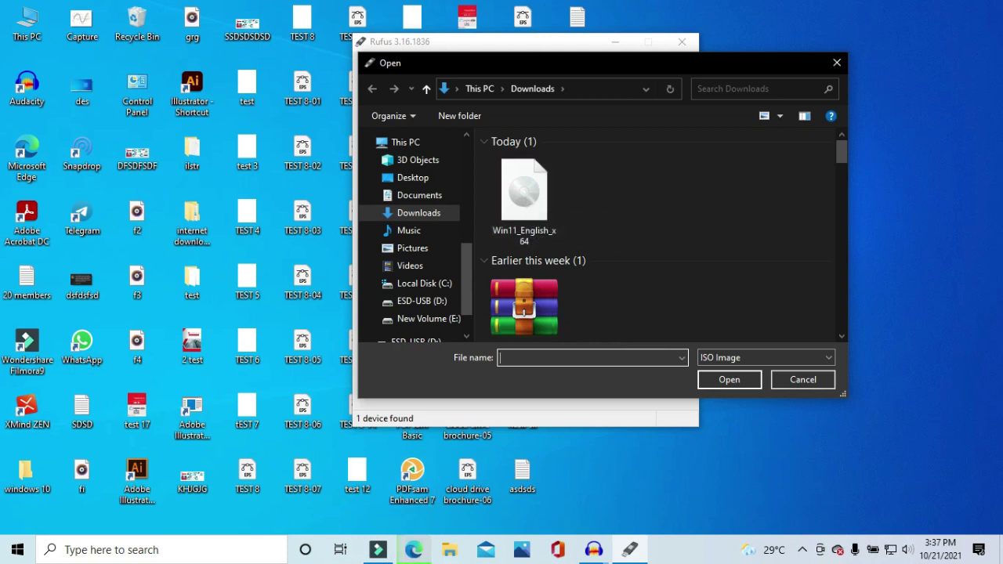
click(413, 550)
click(102, 11)
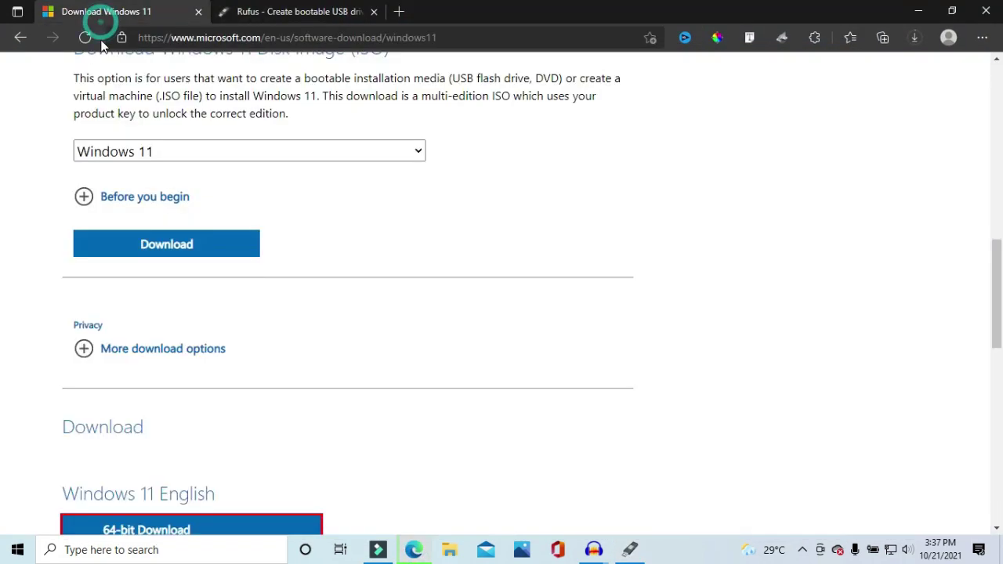
scroll(259, 184, up, 5)
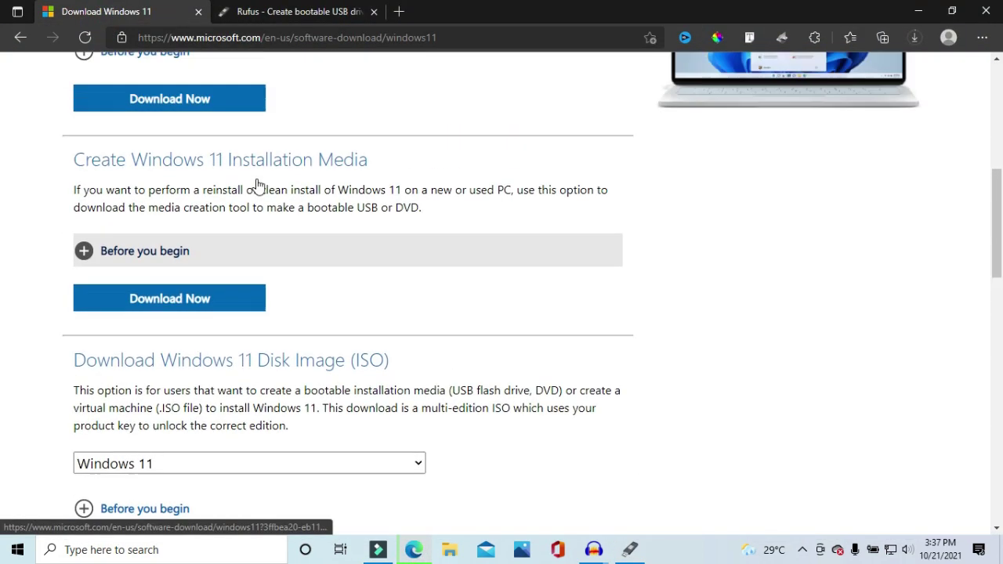
scroll(258, 186, down, 3)
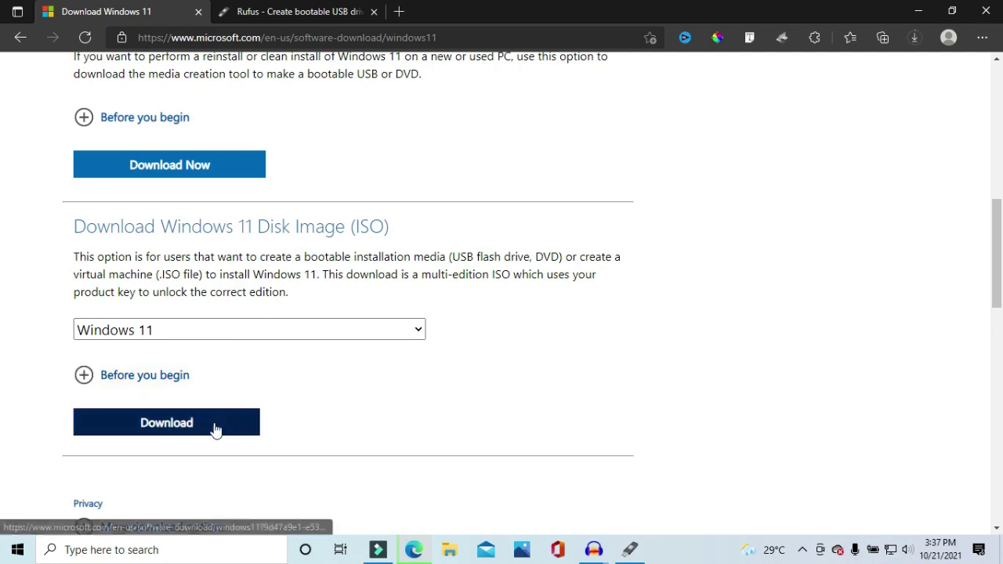
click(913, 38)
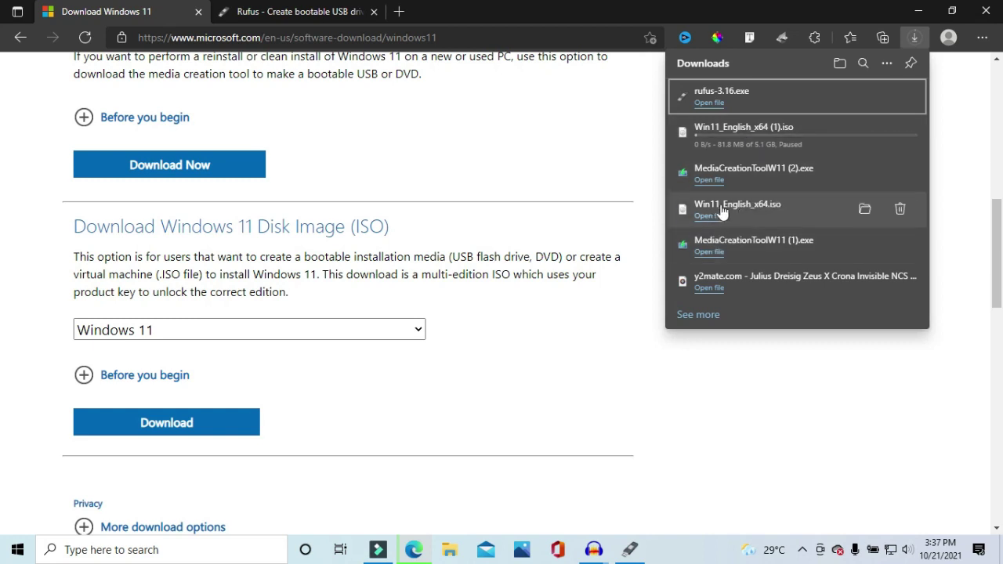
click(629, 549)
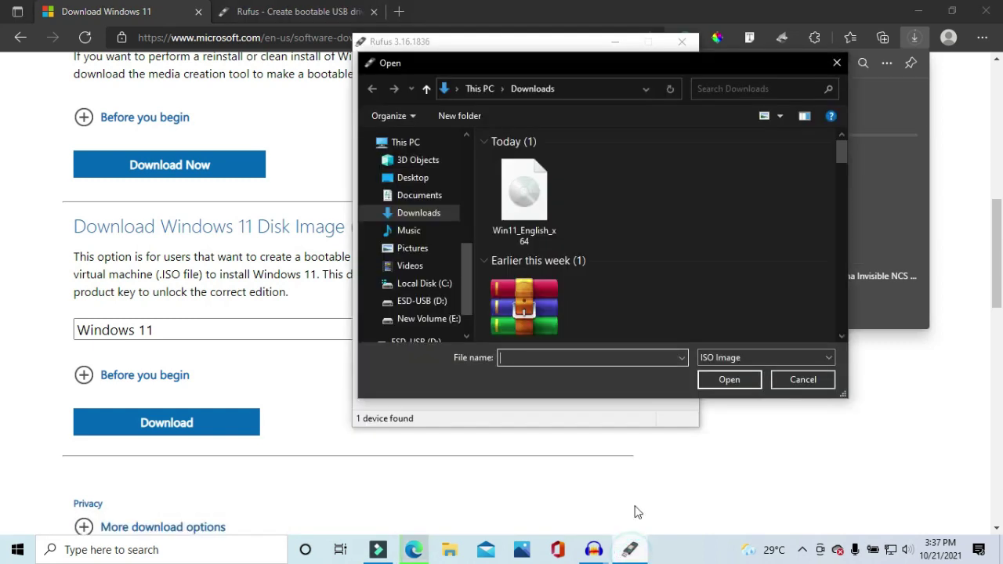
click(536, 199)
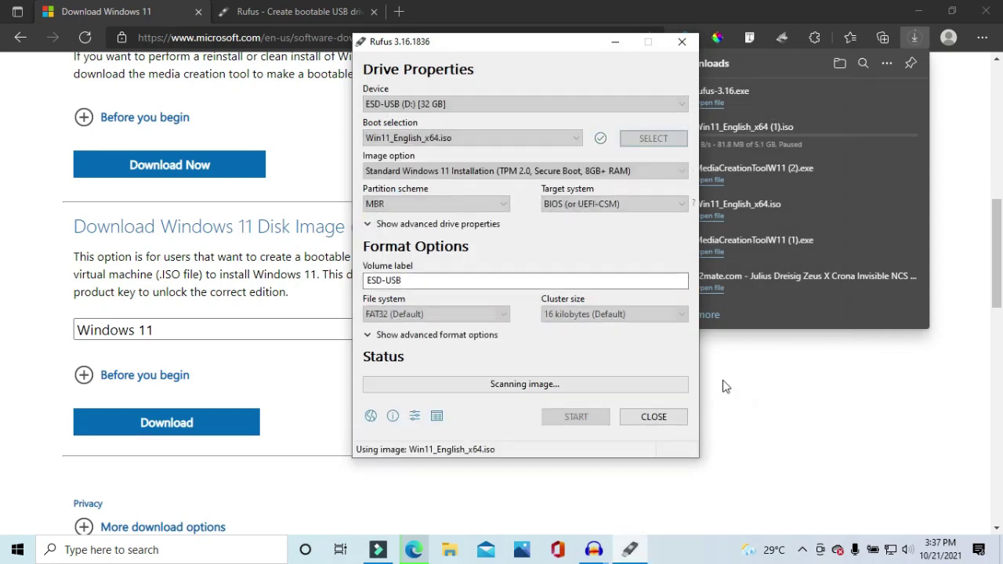
Step: Set the partition scheme to MBR for the Windows 11 USB drive
click(441, 204)
click(445, 206)
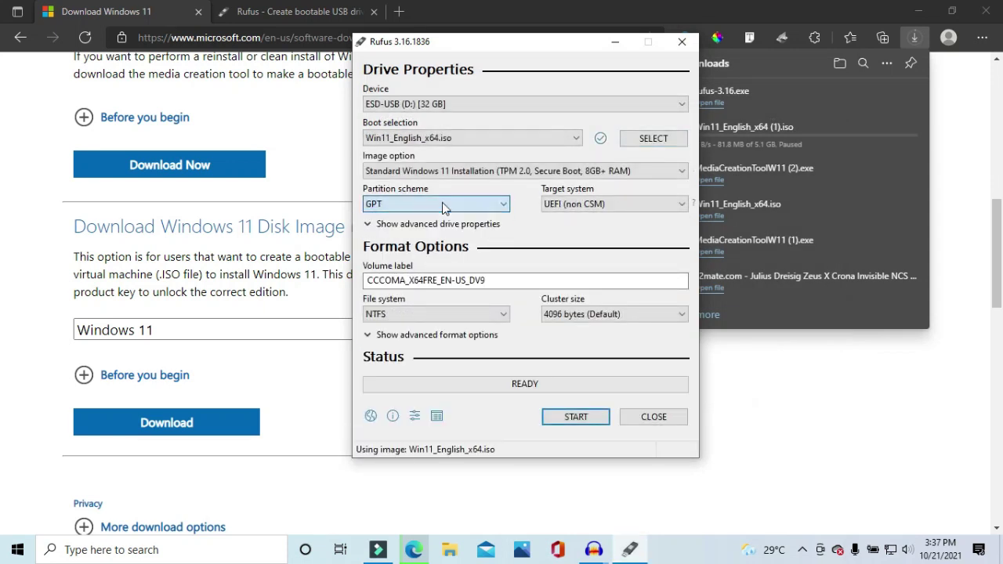
click(464, 206)
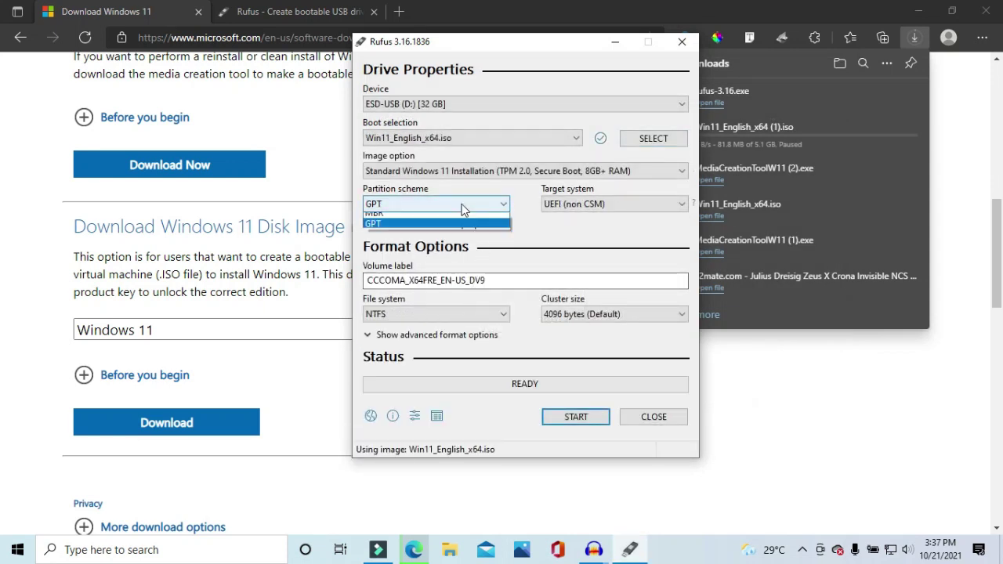
click(400, 220)
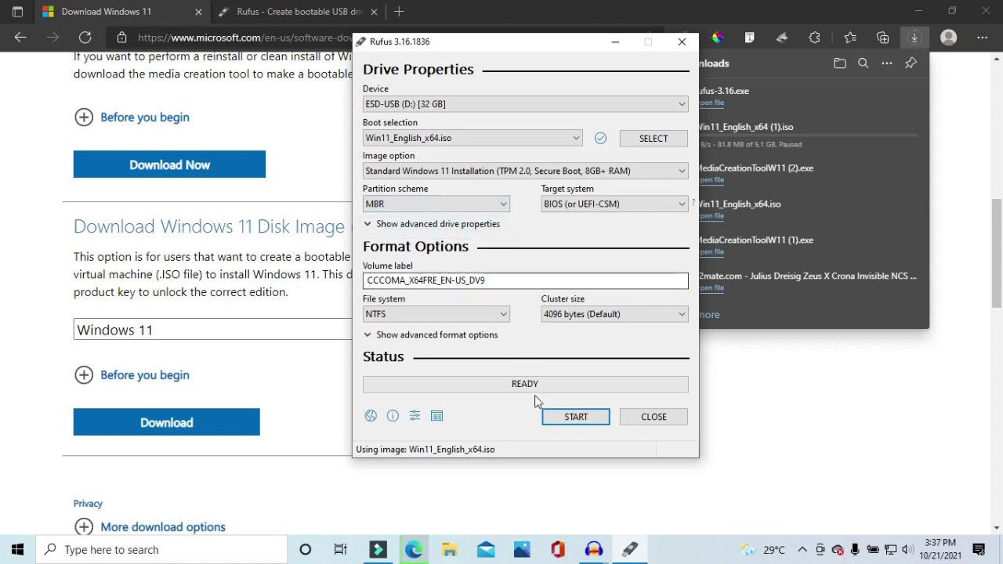
Step: Write the Windows 11 image to the ESD-USB (D:) drive, accept erasing all its data, and close Rufus once writing finishes
click(572, 415)
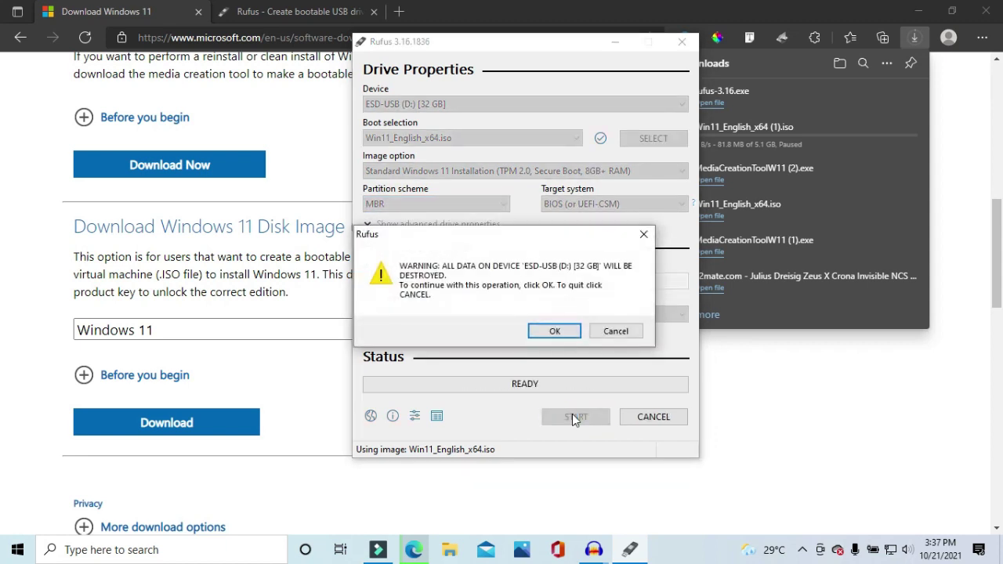
click(558, 332)
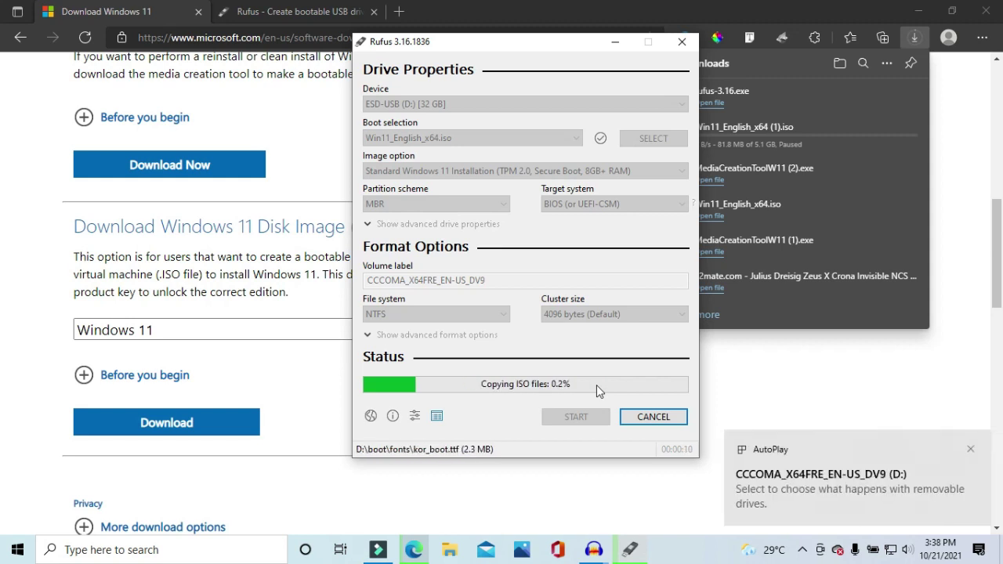
mouse_move(805, 208)
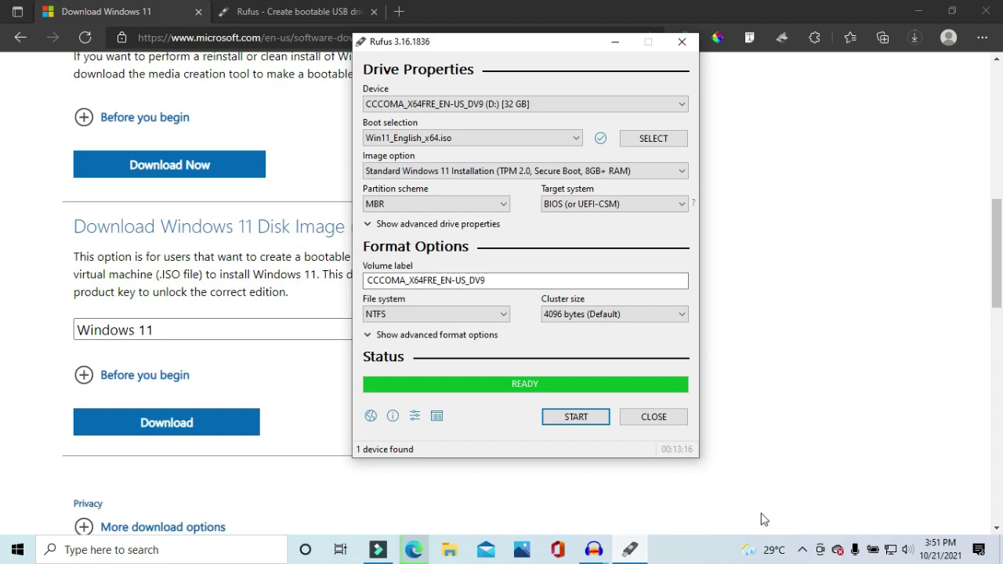
click(660, 416)
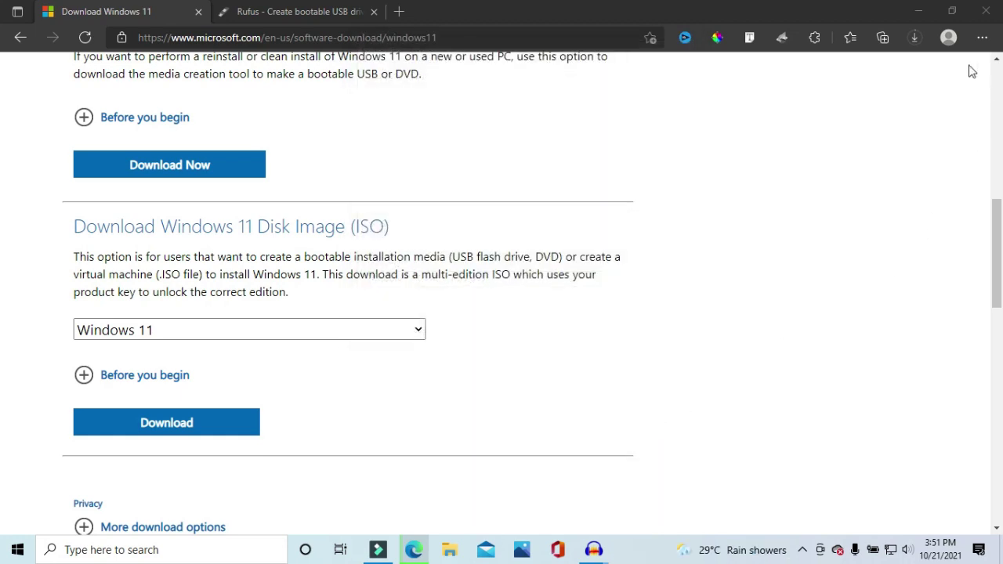
Step: Minimize the browser, examine the installation files on the CCCOMA_X64FRE_EN-US_DV9 (D:) drive in File Explorer, and close the window
click(915, 13)
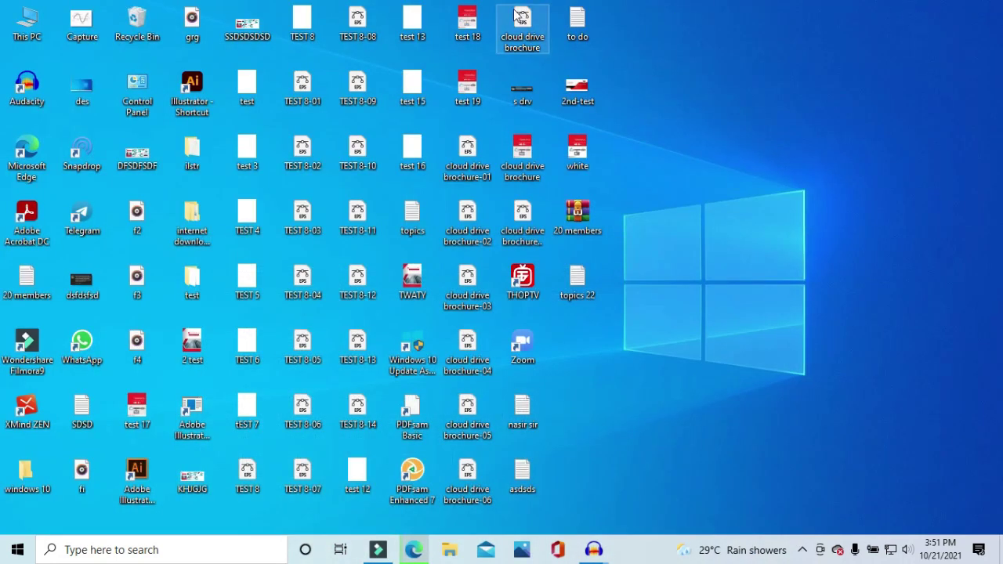
double_click(15, 28)
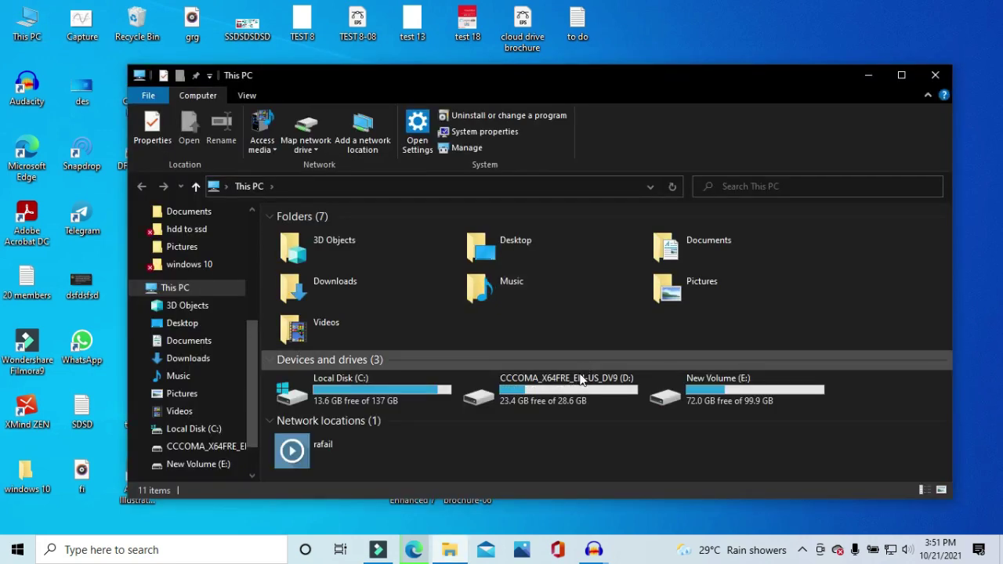
double_click(581, 380)
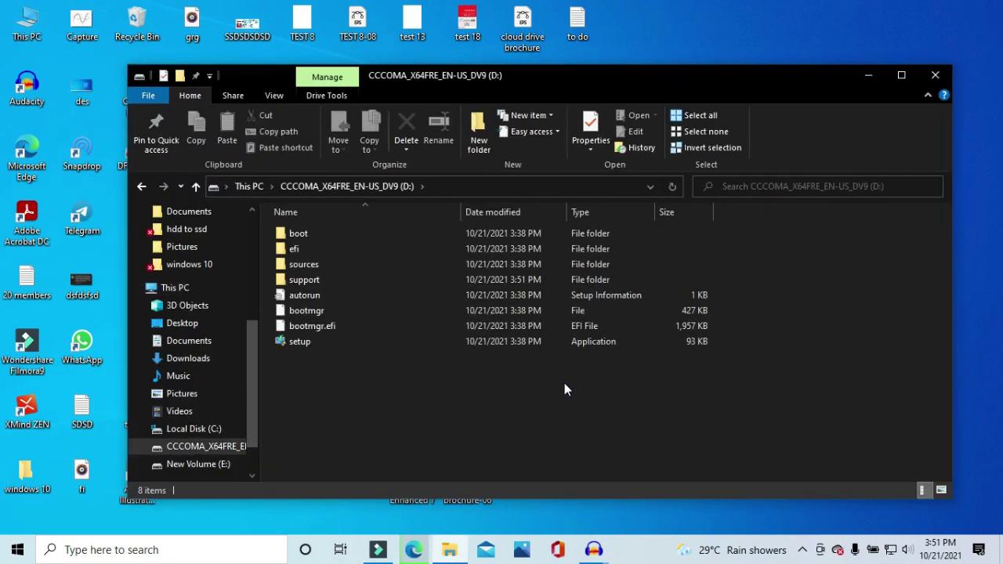
drag(411, 407, 329, 254)
click(511, 446)
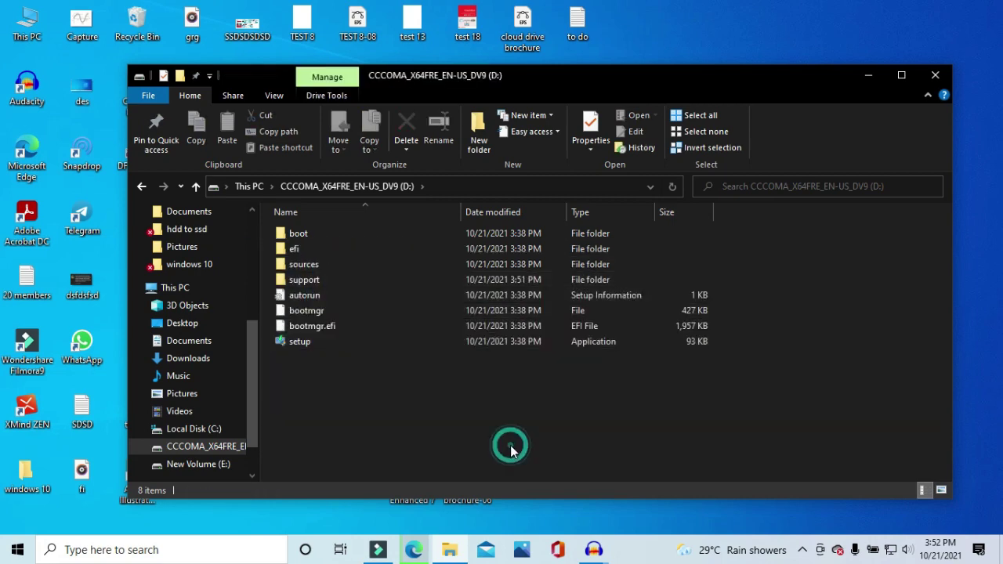
click(935, 79)
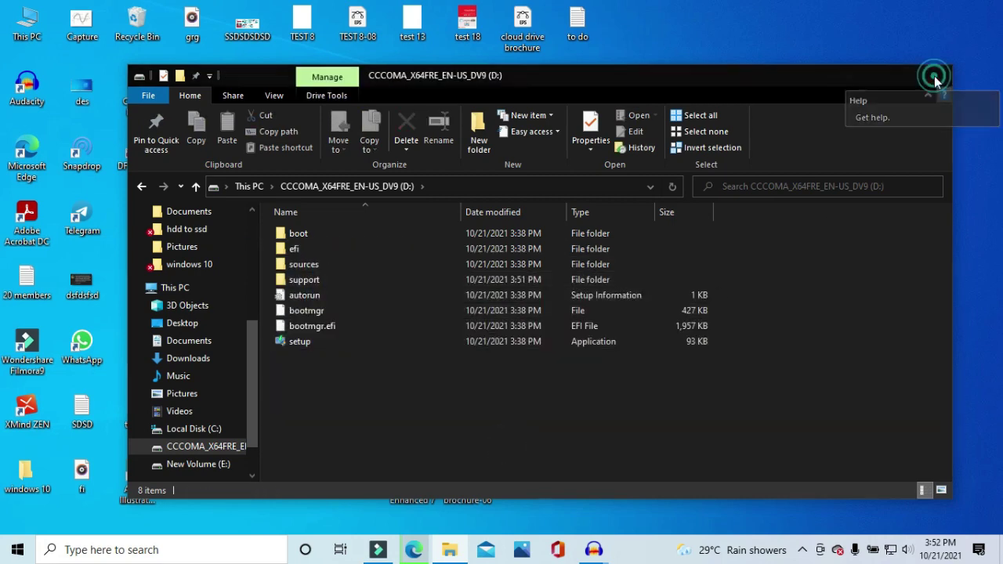